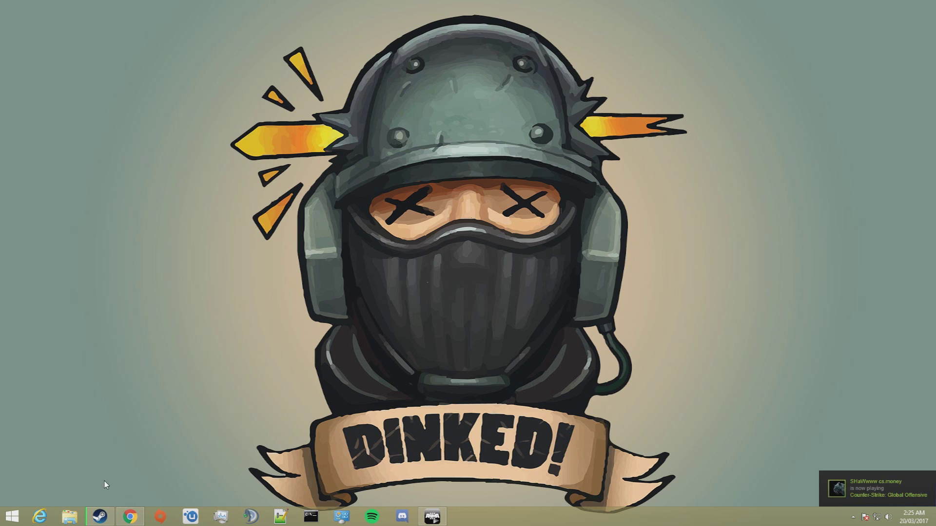
# Restore the minimised Steam library window from the taskbar.
pyautogui.moveTo(102, 516)
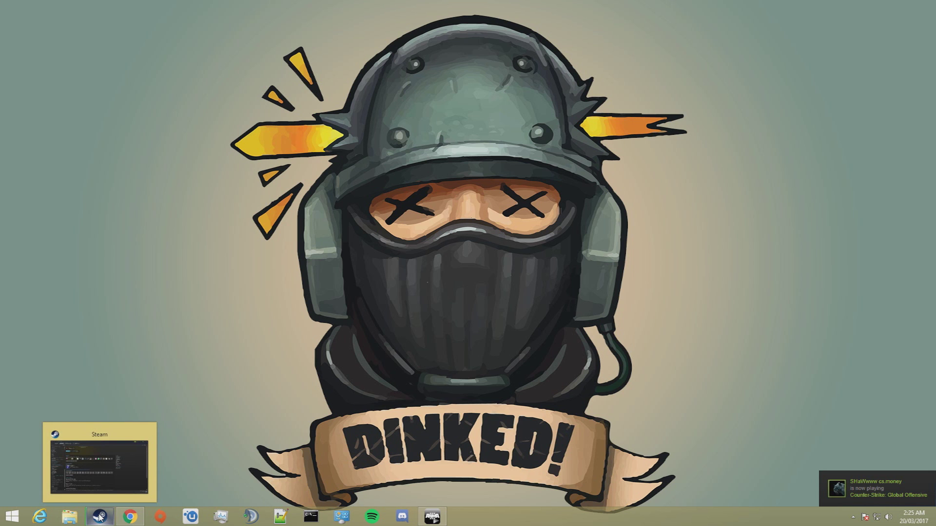
pyautogui.click(100, 517)
# Open Arma 3 Server's install folder from its Steam properties' Local Files under Library > Tools.
pyautogui.moveTo(106, 25)
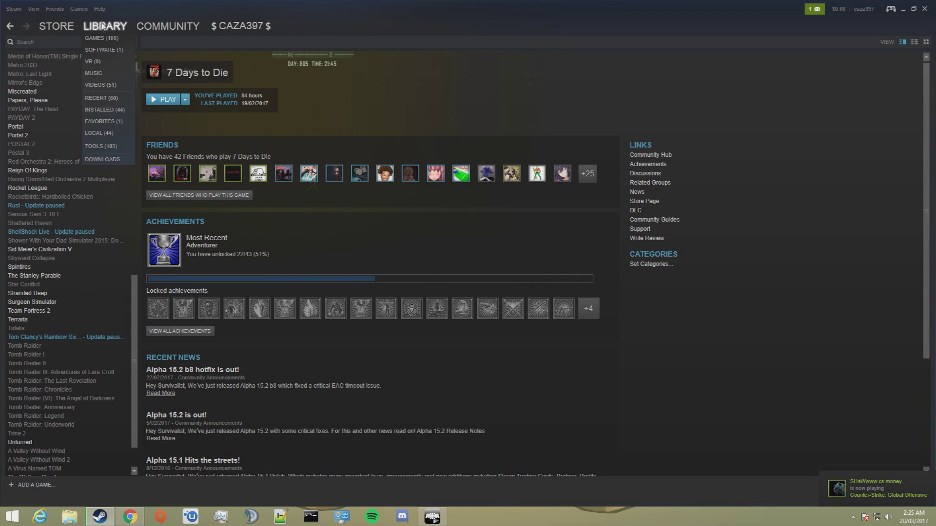
pyautogui.click(101, 146)
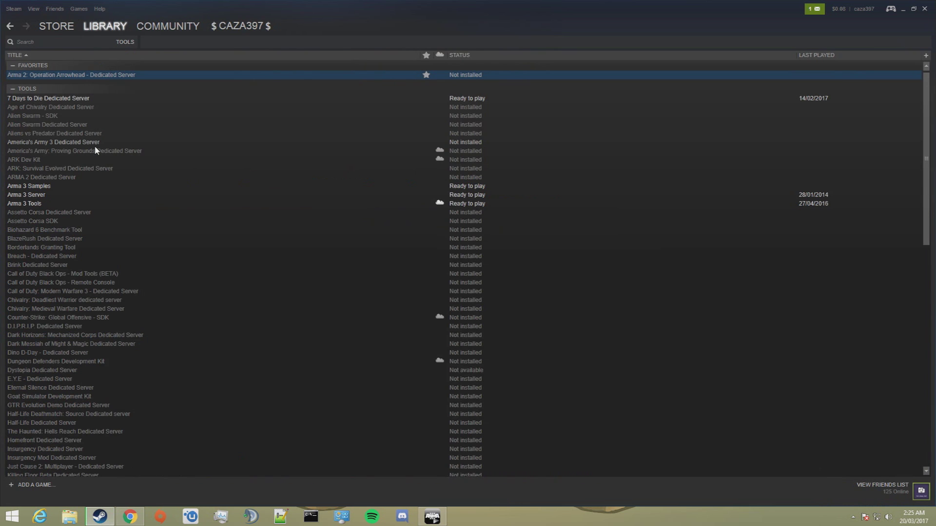
pyautogui.click(24, 197)
pyautogui.rightClick(24, 194)
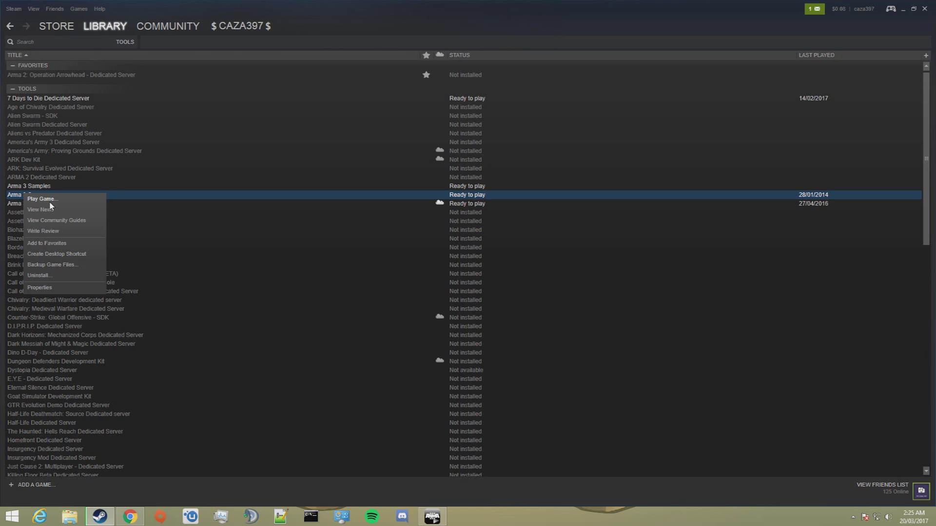
pyautogui.click(55, 288)
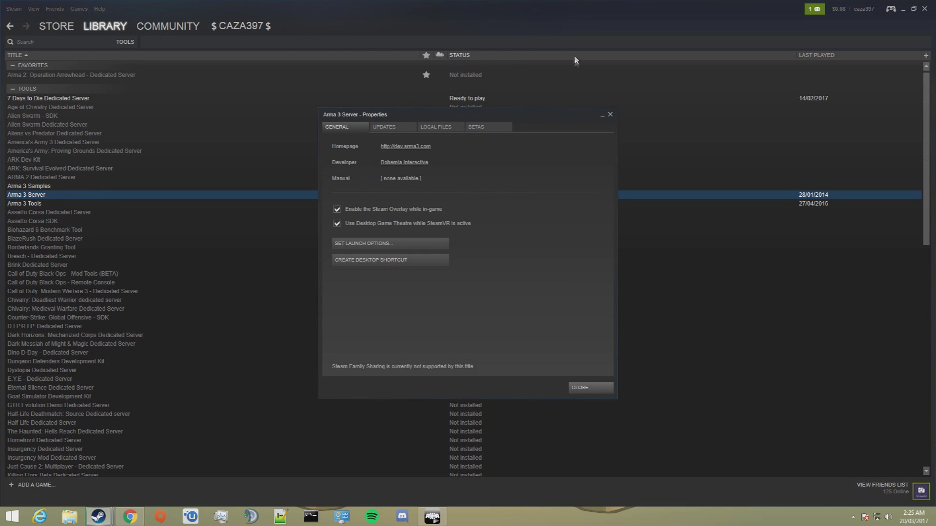
pyautogui.click(439, 127)
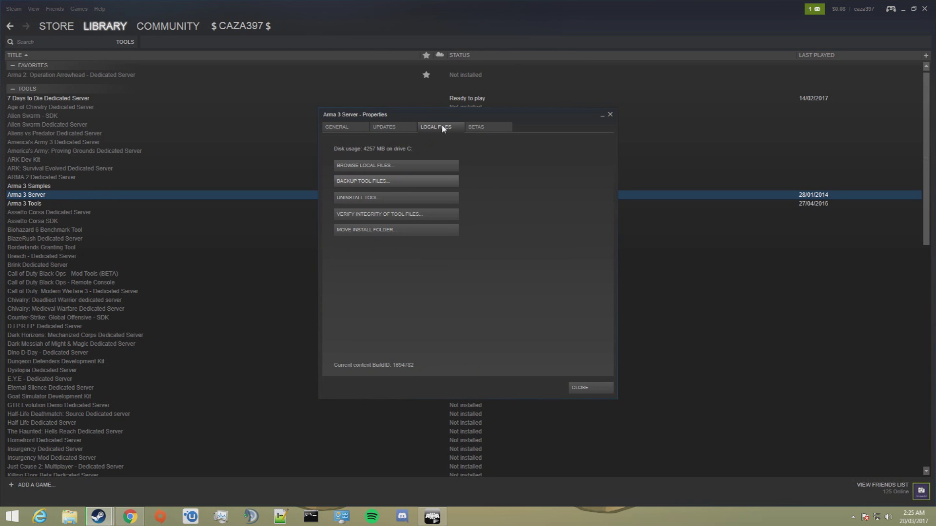
pyautogui.click(379, 166)
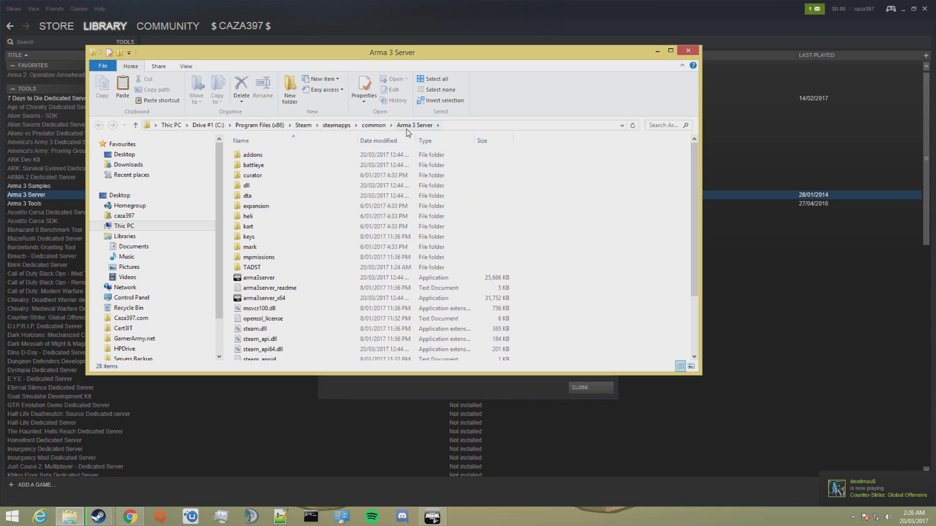
# Copy all the Arma 3 Server install files and close the Steam windows.
pyautogui.scroll(-3, 574, 283)
pyautogui.moveTo(522, 359); pyautogui.dragTo(318, 19)
pyautogui.rightClick(308, 232)
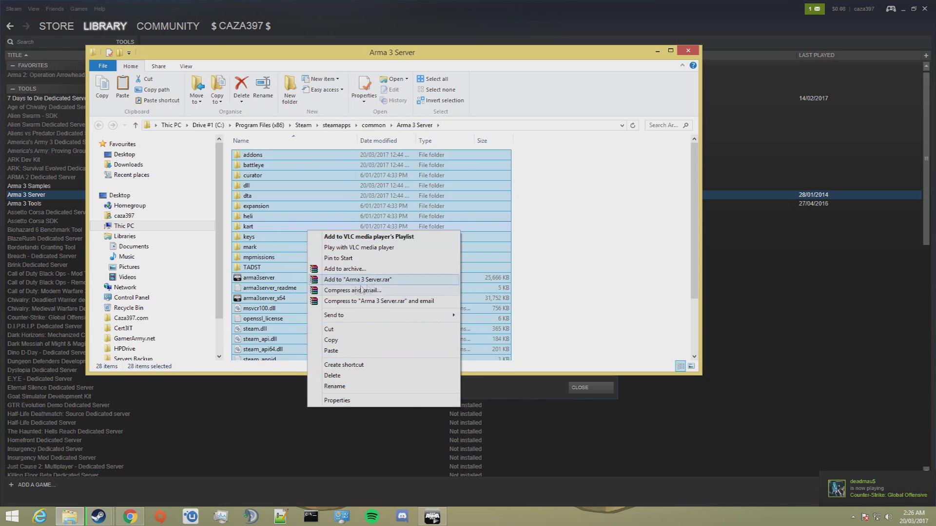
pyautogui.click(334, 342)
pyautogui.click(688, 50)
pyautogui.click(903, 8)
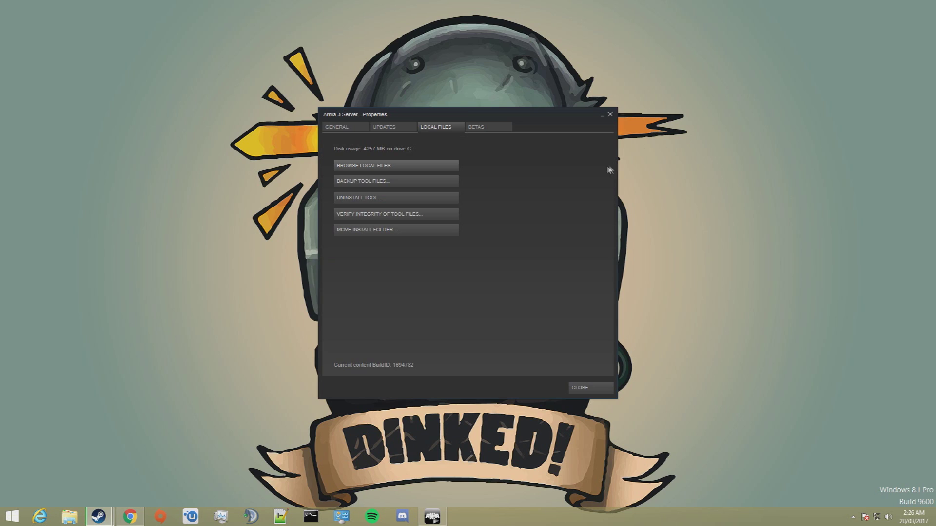
pyautogui.click(610, 114)
# Create a desktop folder named 'Arma 3 Server' and paste the server files into it.
pyautogui.rightClick(709, 238)
pyautogui.moveTo(736, 329)
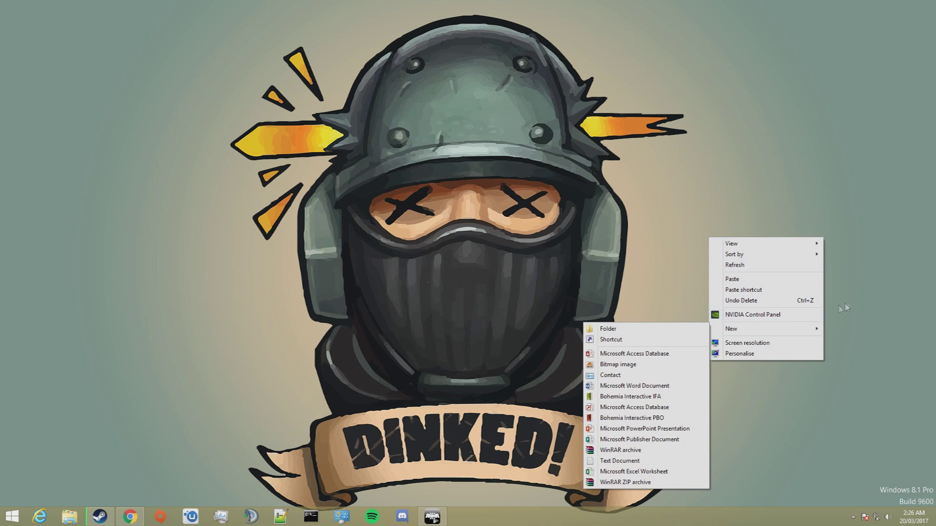
pyautogui.click(662, 331)
pyautogui.write('Arm')
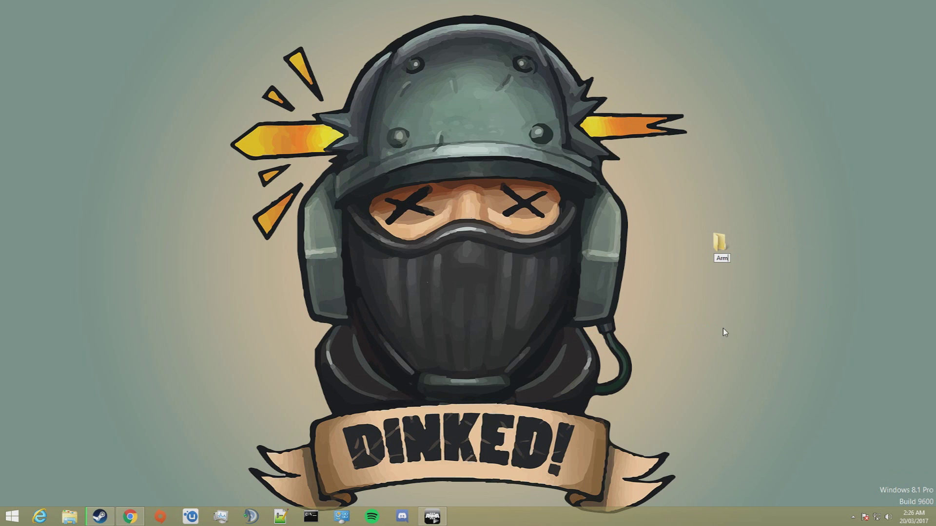
pyautogui.write('a 3 Server')
pyautogui.press('Return')
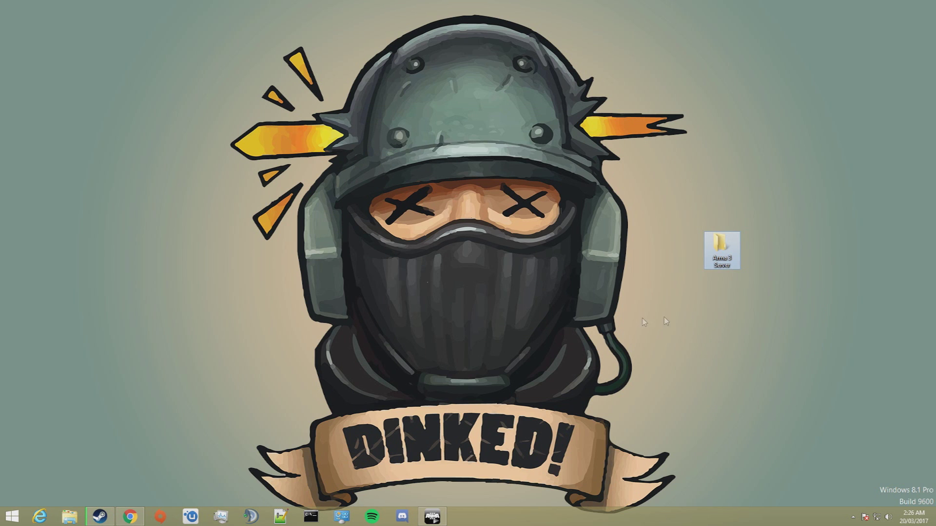
pyautogui.press('Return')
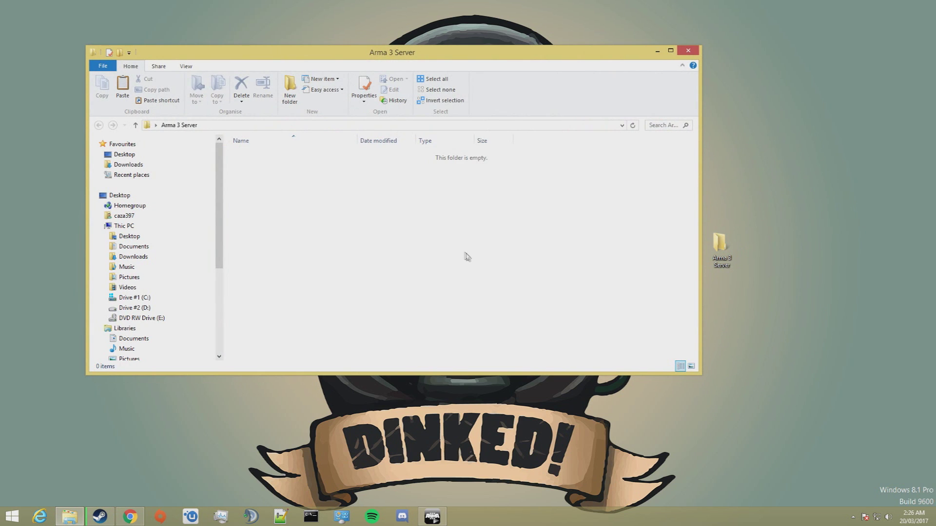
pyautogui.rightClick(465, 256)
pyautogui.click(487, 313)
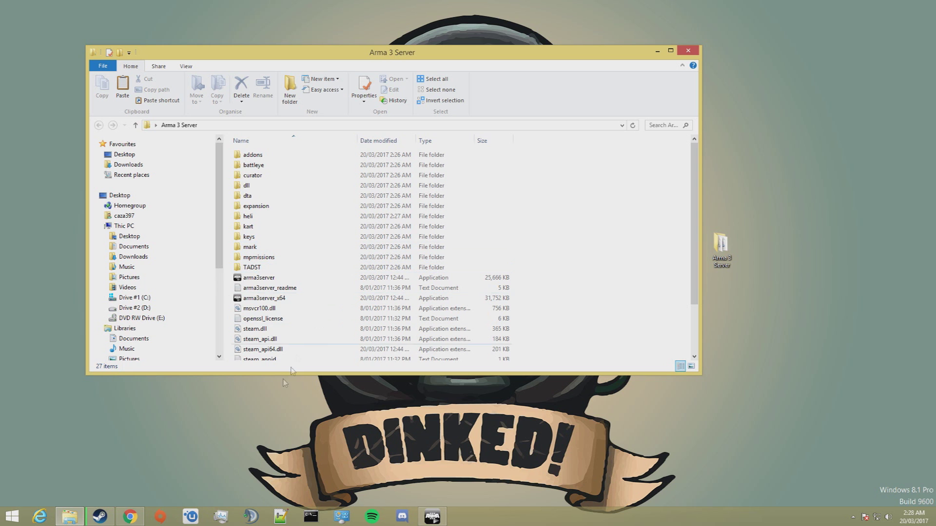
# Download the TADST zip from the Armaholic page in Chrome.
pyautogui.click(139, 515)
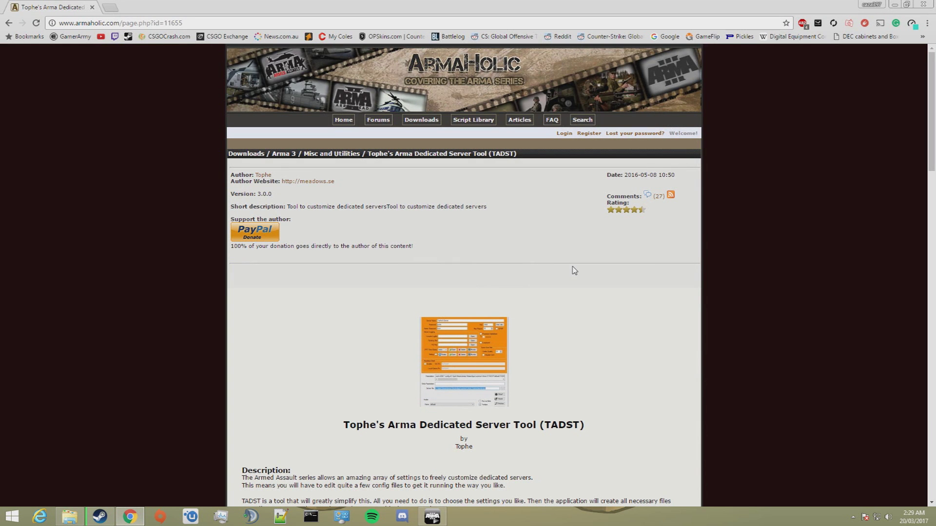
pyautogui.scroll(-20, 633, 251)
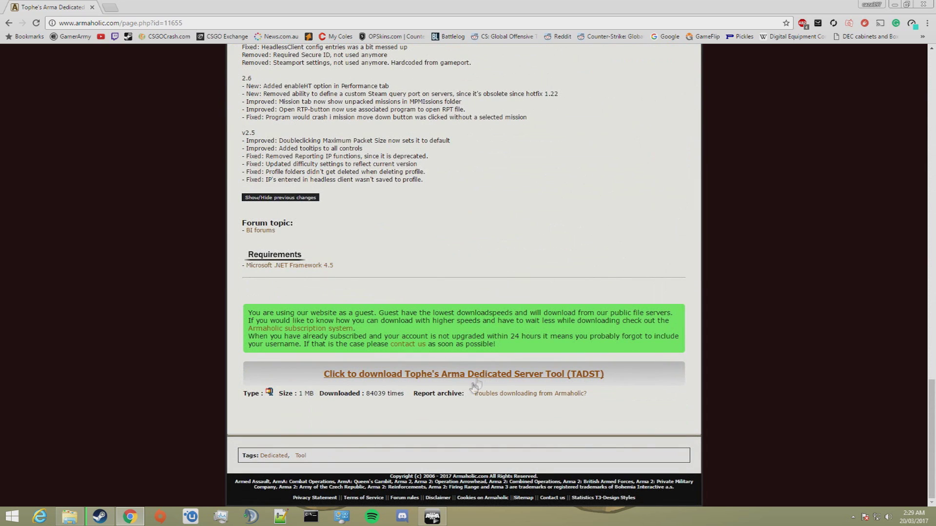
pyautogui.click(462, 375)
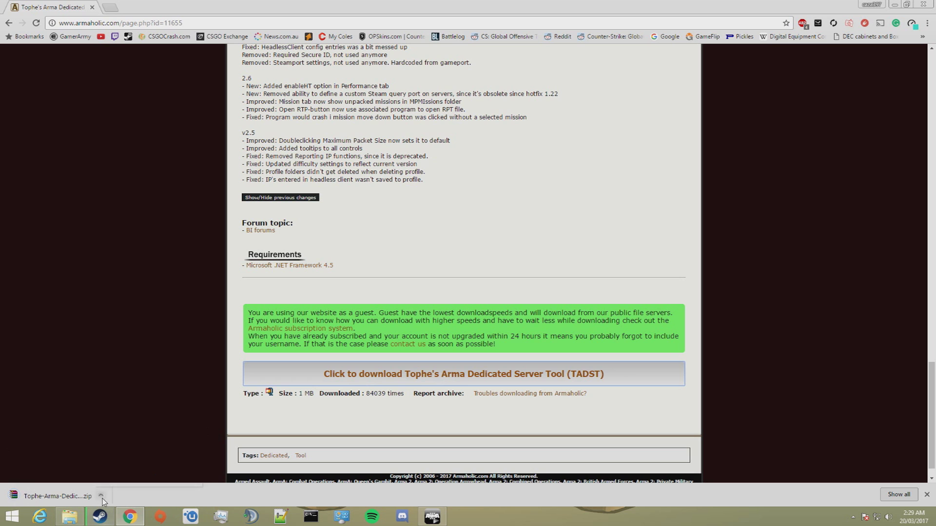
pyautogui.click(102, 496)
# Extract the TADST zip in Downloads and copy TADST and TADST_readme.
pyautogui.click(122, 463)
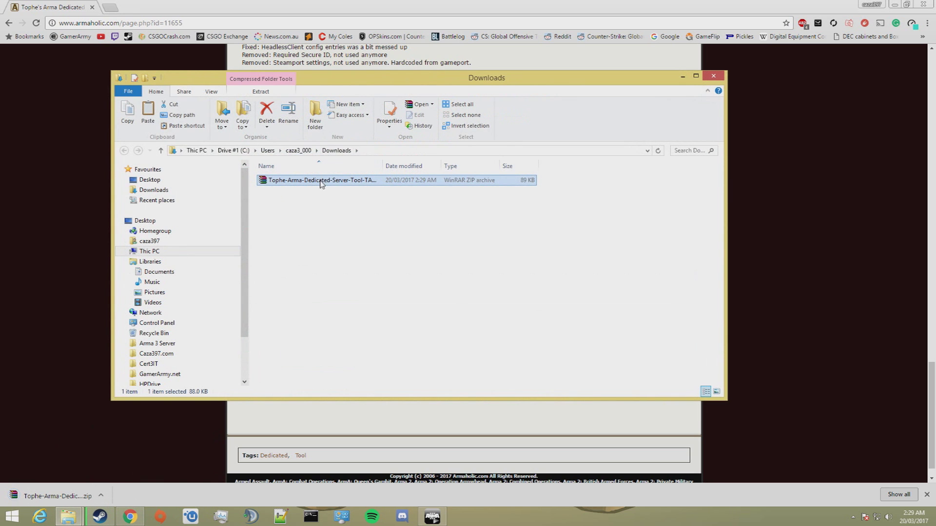
pyautogui.rightClick(320, 181)
pyautogui.click(367, 209)
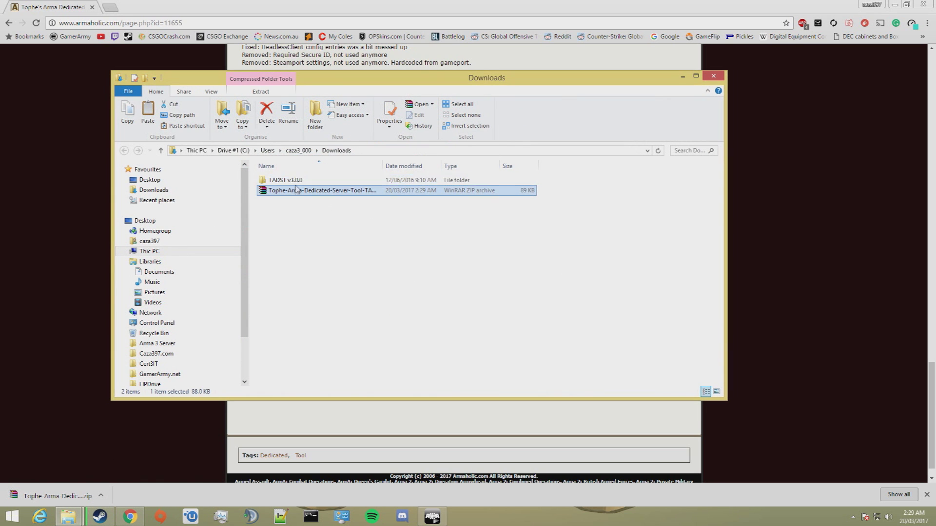
pyautogui.doubleClick(295, 180)
pyautogui.moveTo(335, 255); pyautogui.dragTo(292, 184)
pyautogui.rightClick(295, 190)
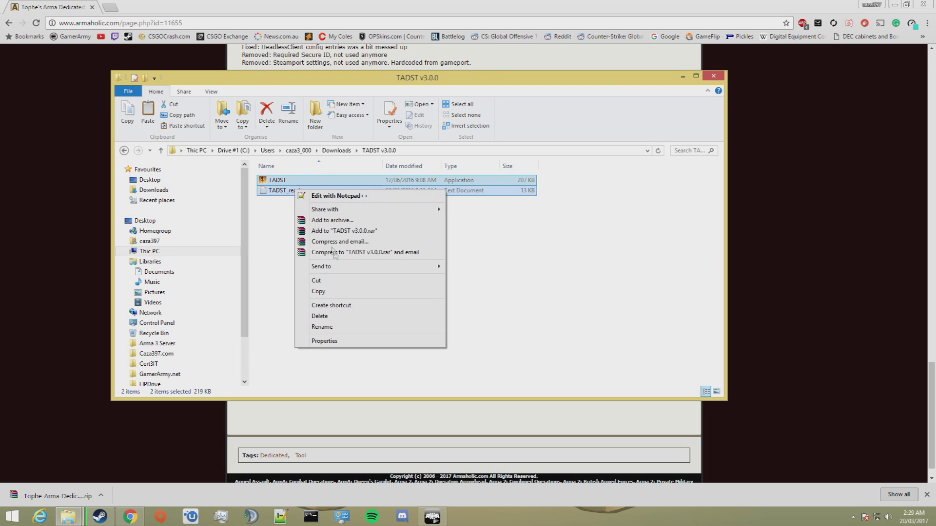
pyautogui.click(322, 291)
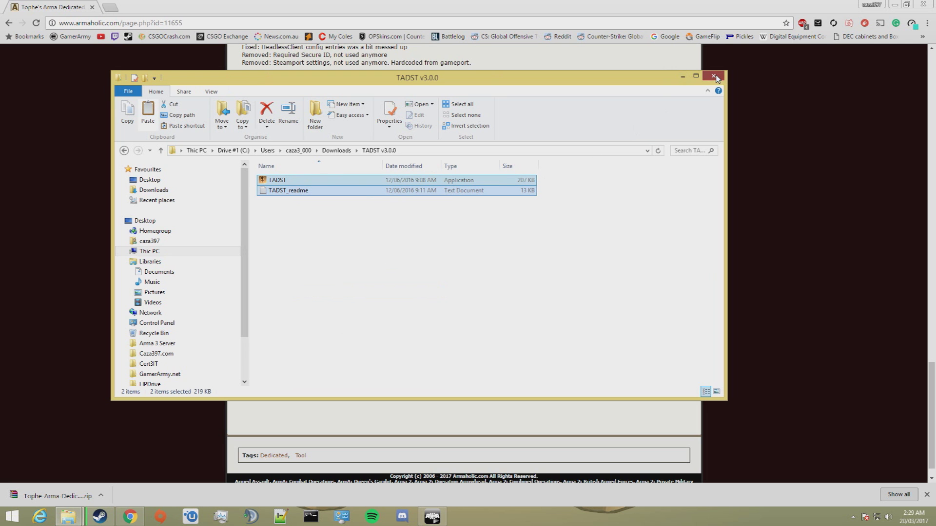
pyautogui.click(683, 76)
# Paste the TADST files into the Arma 3 Server folder and launch TADST.
pyautogui.click(895, 5)
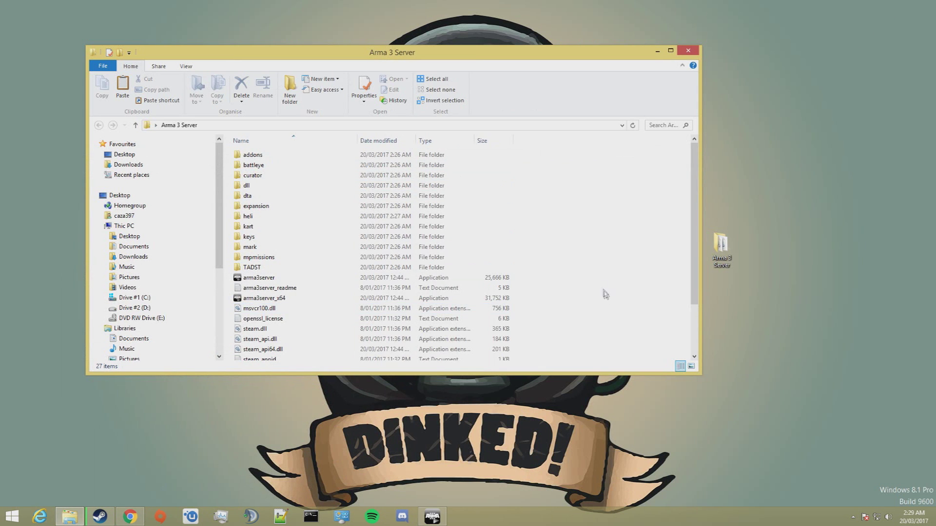
pyautogui.scroll(-2, 592, 266)
pyautogui.hotkey('ctrl', 'v')
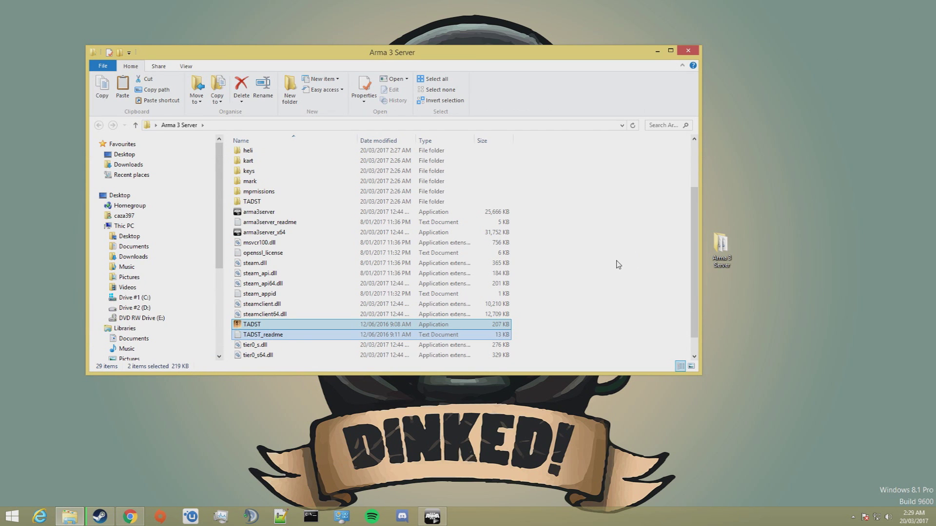
pyautogui.click(616, 264)
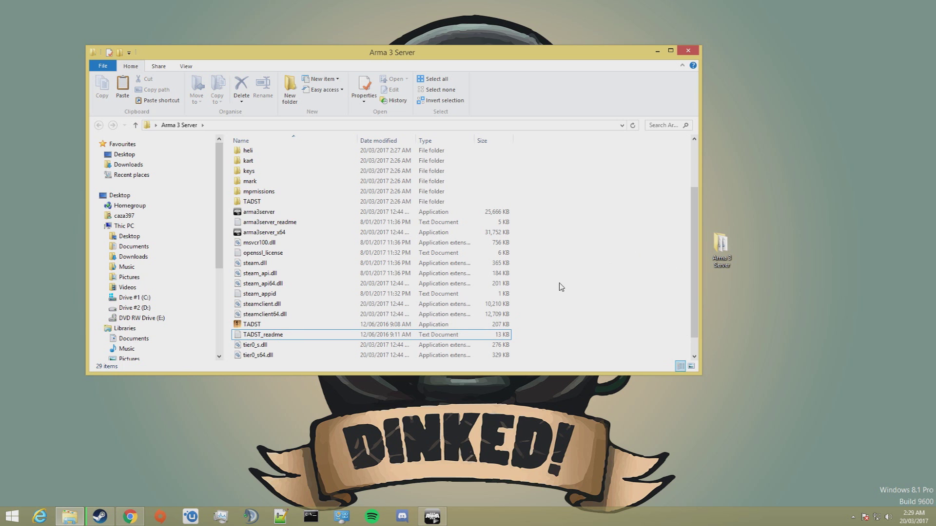
pyautogui.doubleClick(326, 326)
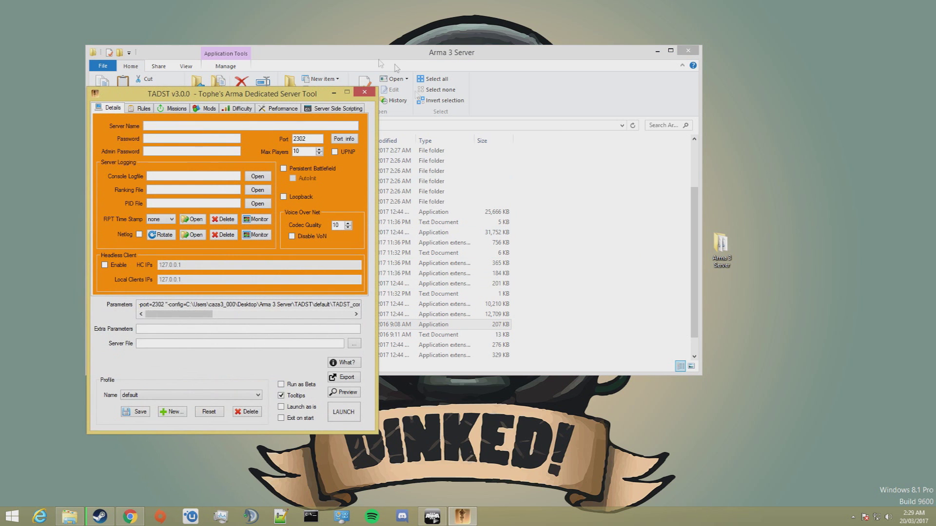
# Name the server 'Test Server' and enter an admin password.
pyautogui.moveTo(273, 95); pyautogui.dragTo(472, 55)
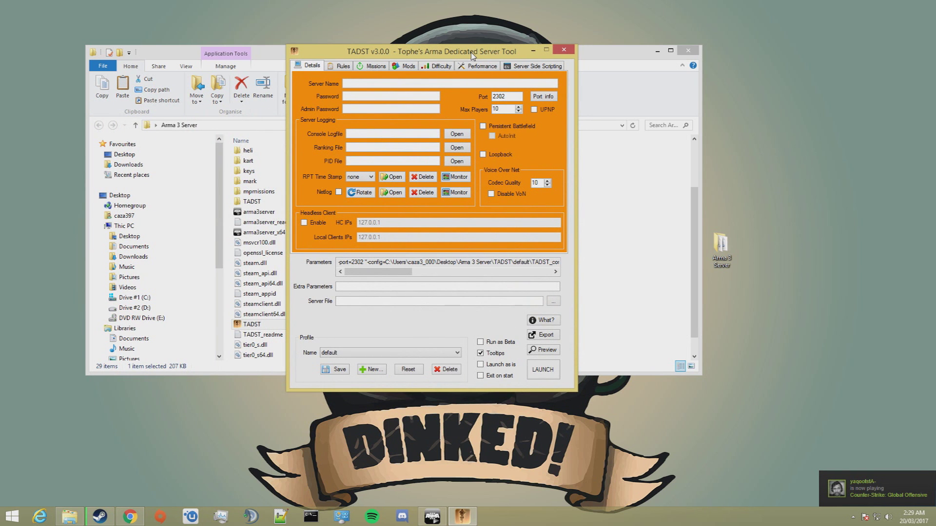
pyautogui.click(371, 83)
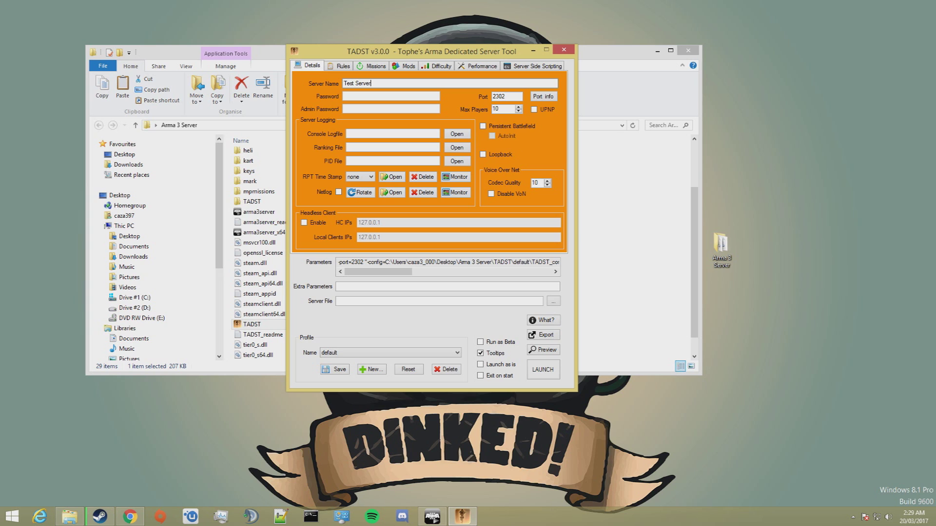
pyautogui.click(383, 108)
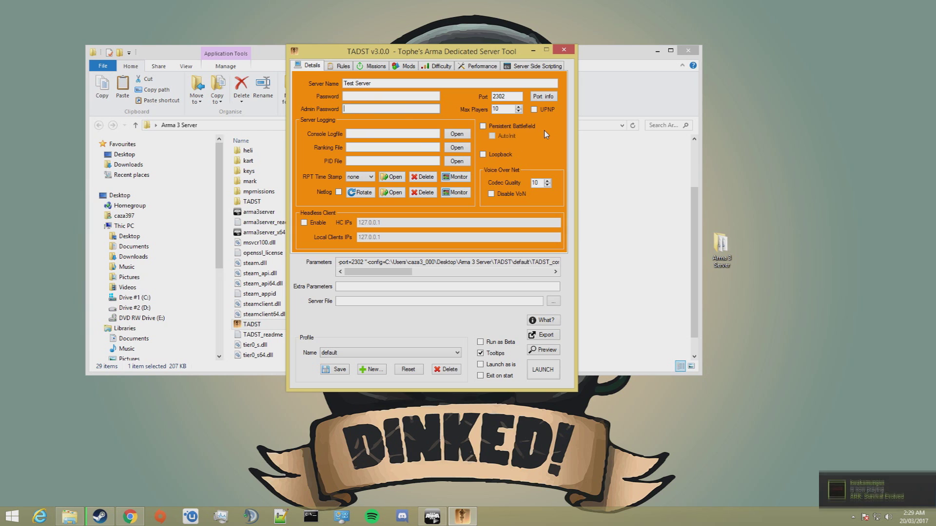
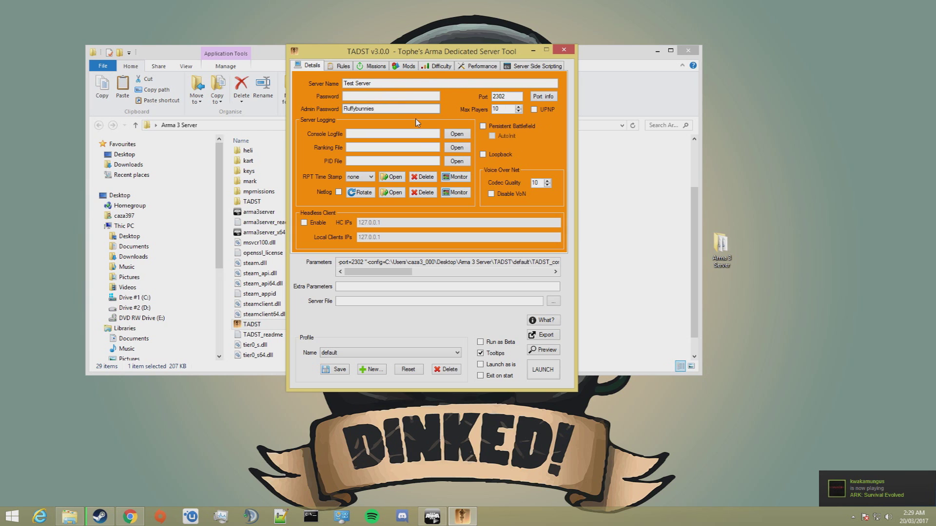
# Keep the port at 2302 and review the port-forwarding information.
pyautogui.doubleClick(512, 97)
pyautogui.click(514, 95)
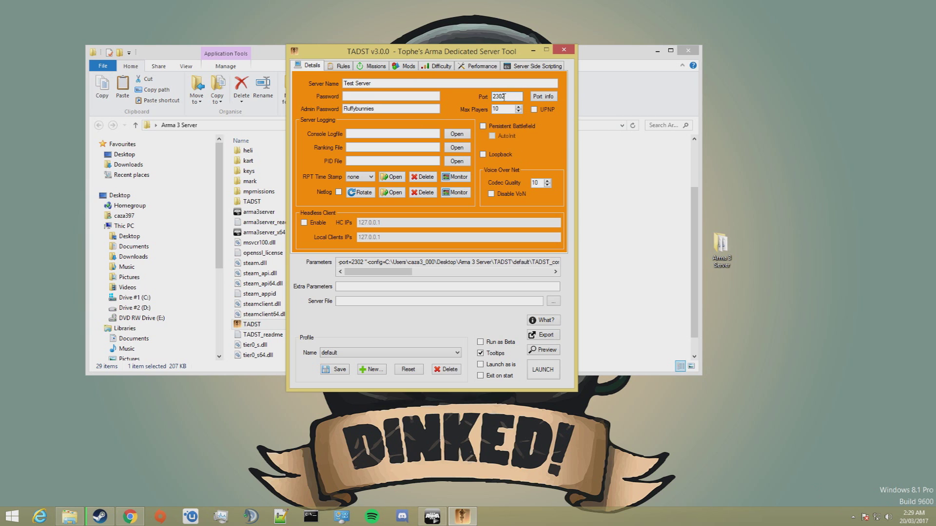
pyautogui.doubleClick(516, 96)
pyautogui.click(514, 97)
pyautogui.click(546, 100)
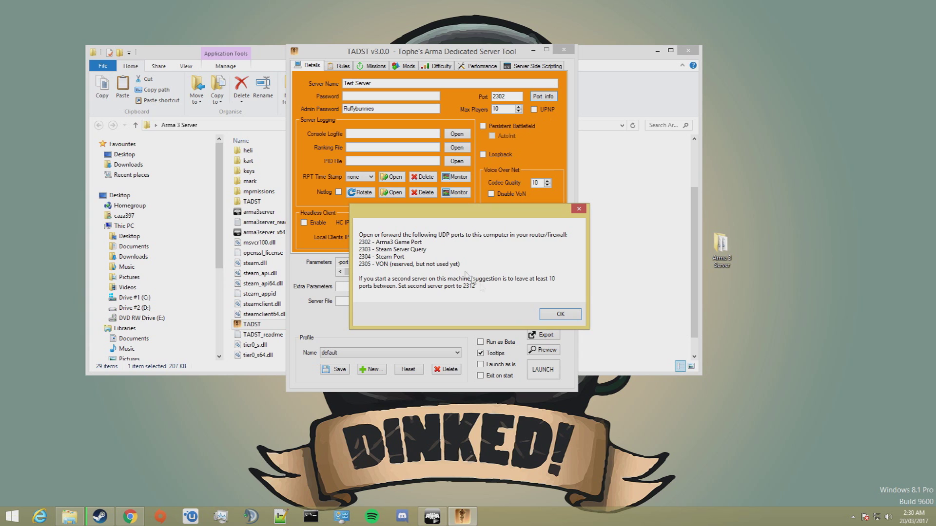
pyautogui.click(570, 314)
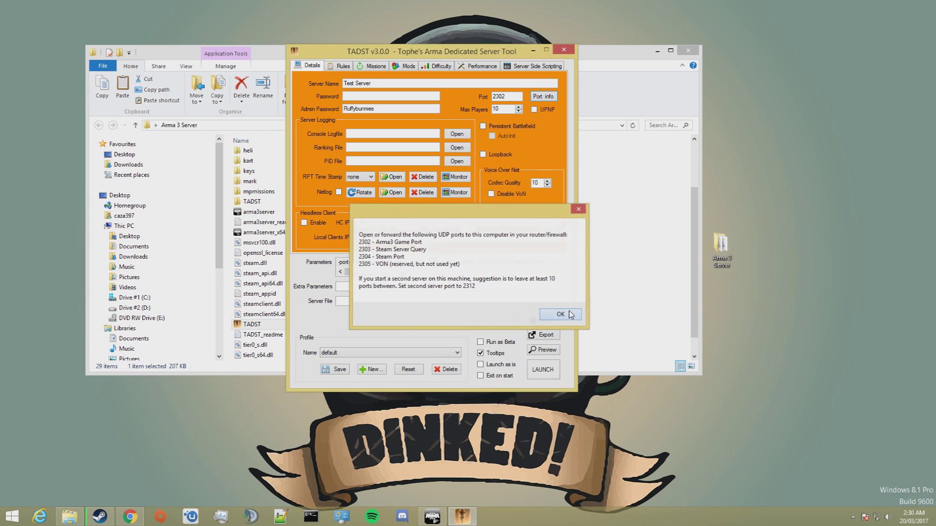
# Set Max Players to 64, enable Persistent Battlefield with AutoInit, and set codec quality 11.
pyautogui.press('Tab')
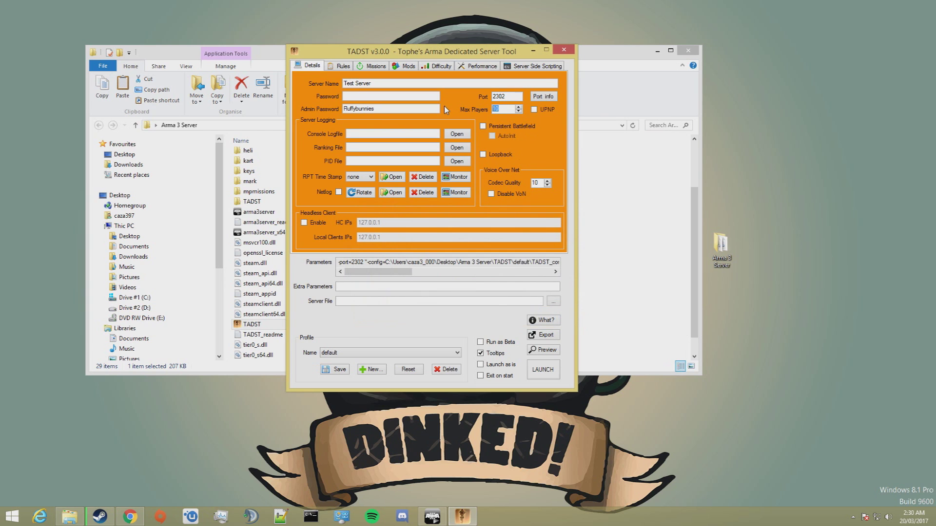
pyautogui.write('64')
pyautogui.click(492, 128)
pyautogui.click(494, 139)
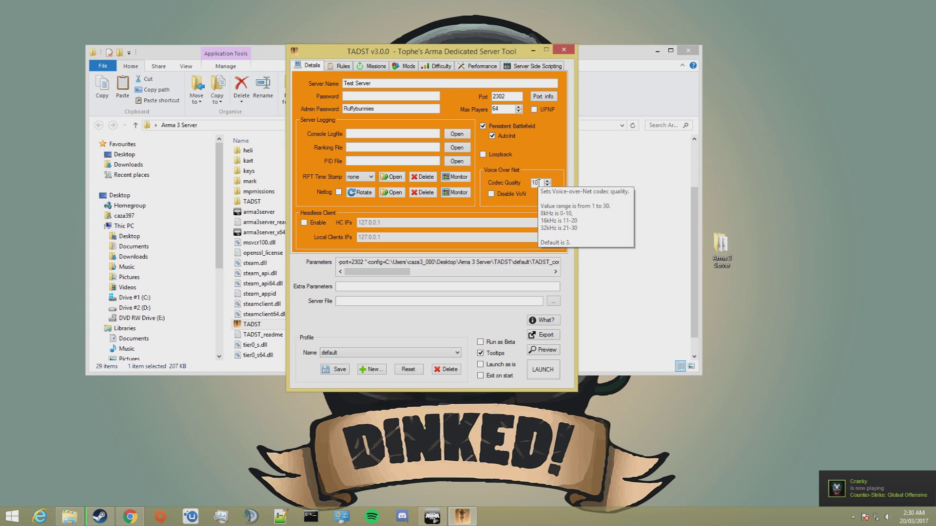
pyautogui.scroll(1, 539, 183)
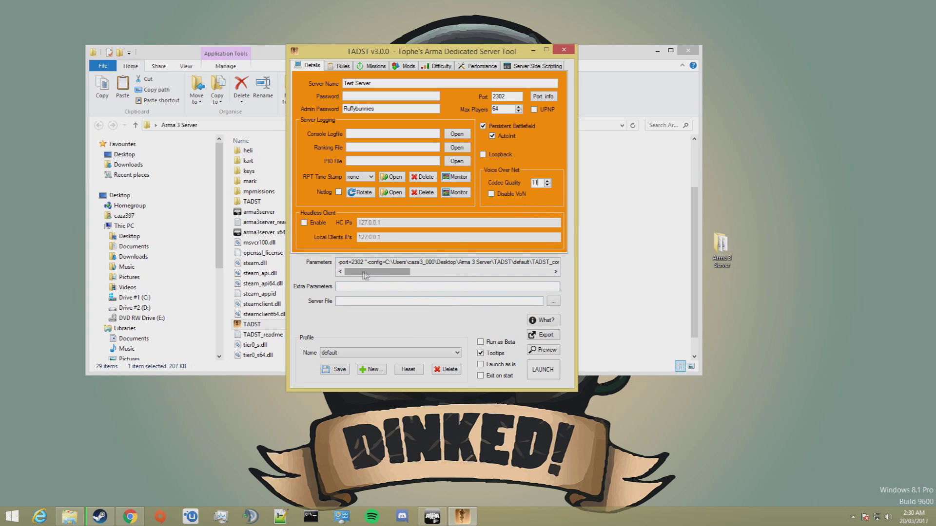
pyautogui.moveTo(366, 273); pyautogui.dragTo(394, 273)
pyautogui.click(359, 287)
pyautogui.click(365, 301)
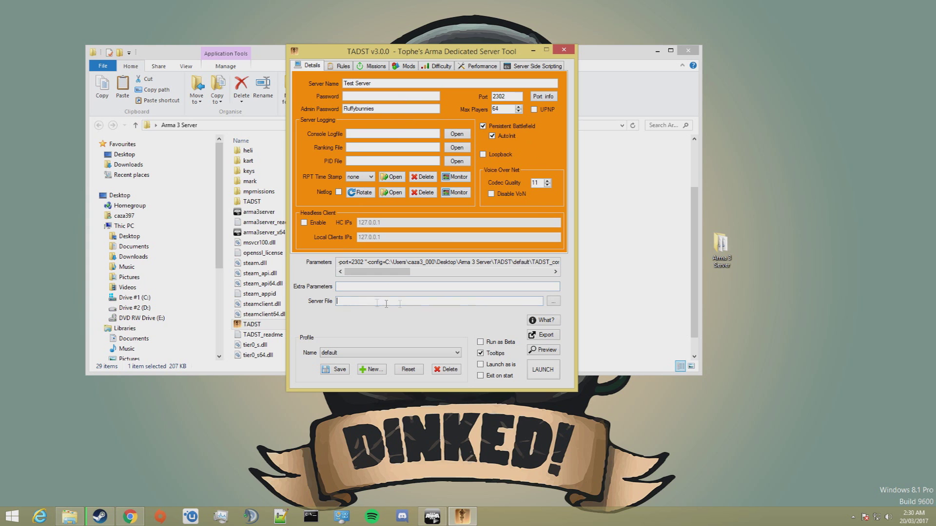
# Set Server File to arma3server.exe in the Arma 3 Server folder and turn off tooltips.
pyautogui.click(553, 301)
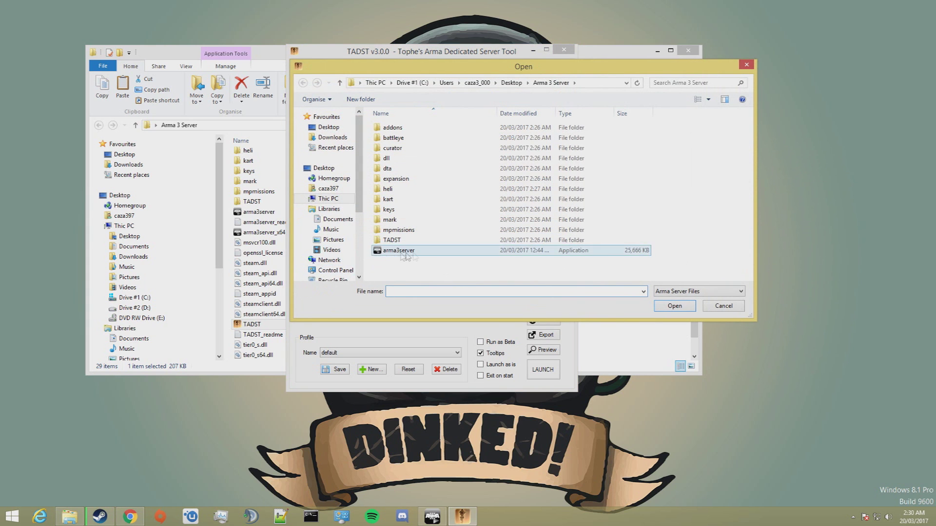
pyautogui.click(417, 252)
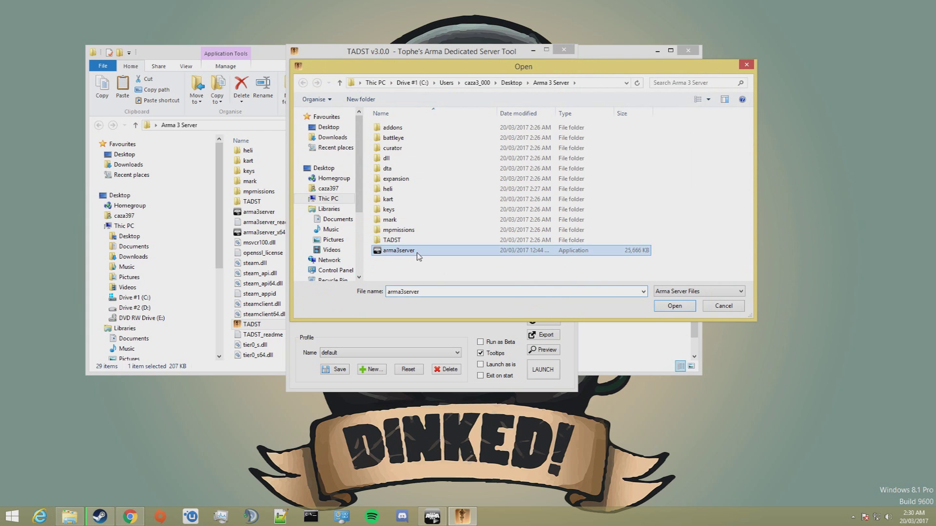
pyautogui.click(671, 307)
pyautogui.click(599, 260)
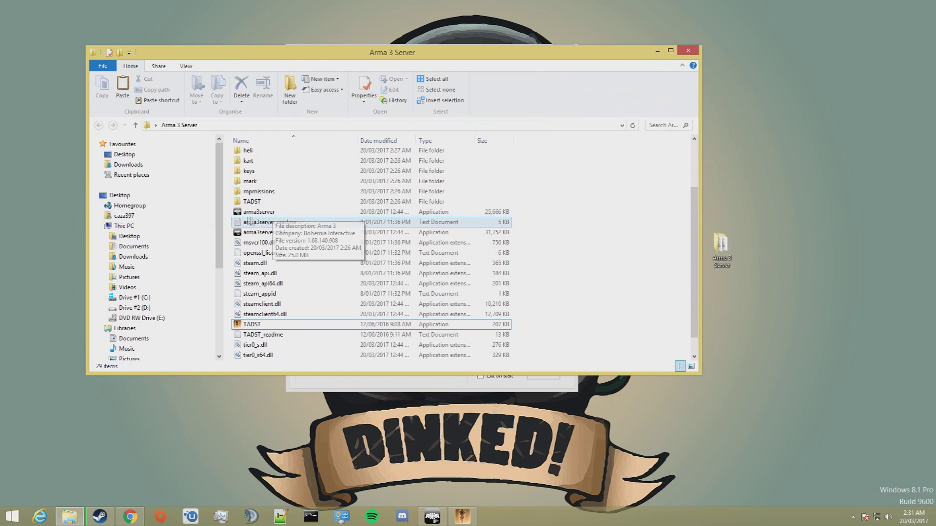
pyautogui.click(656, 51)
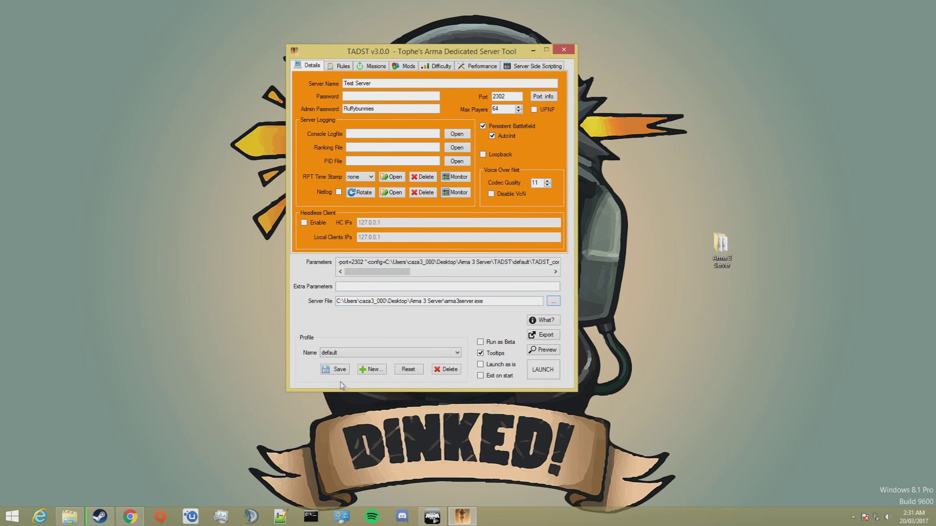
pyautogui.click(480, 354)
pyautogui.click(341, 66)
# Enable Kick Duplicates and BattlEye, disable voting, and set the message 'Welcome to the server!'.
pyautogui.click(300, 167)
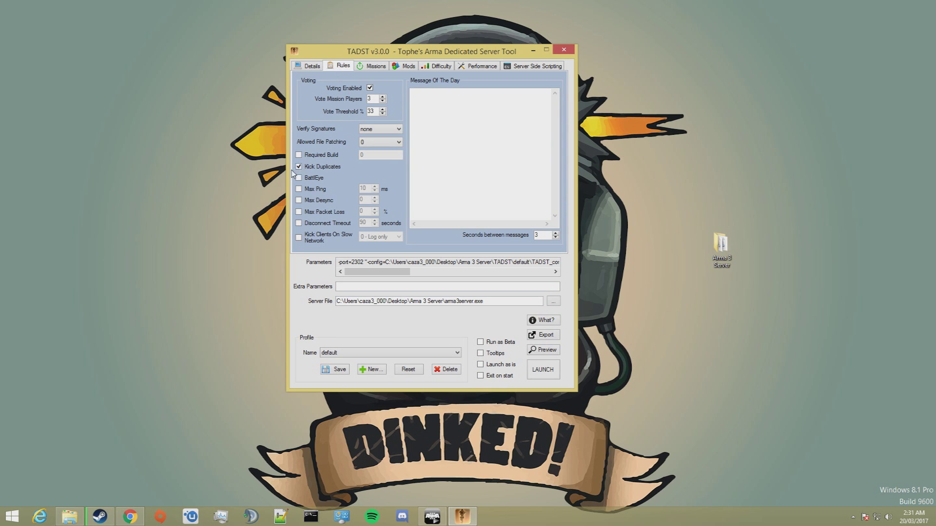
pyautogui.click(299, 178)
pyautogui.click(370, 89)
pyautogui.write('Welcome to the server!')
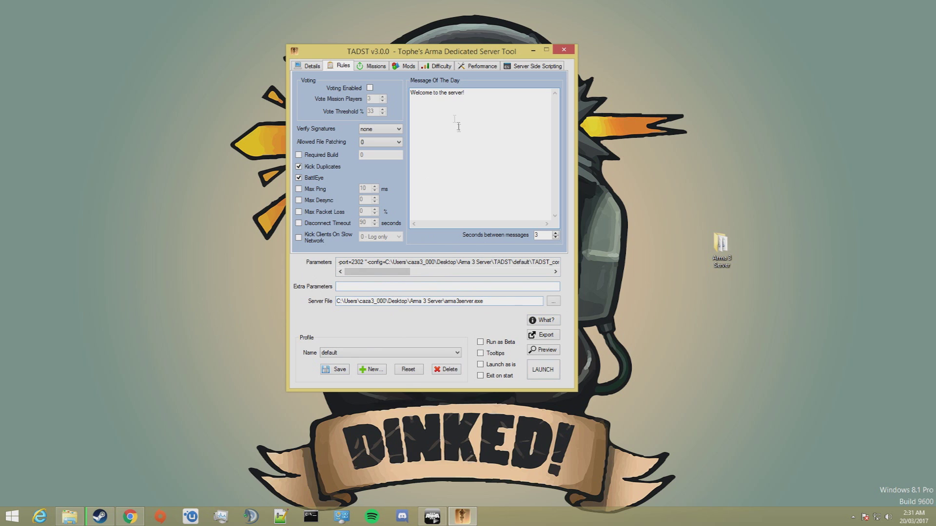
pyautogui.click(371, 68)
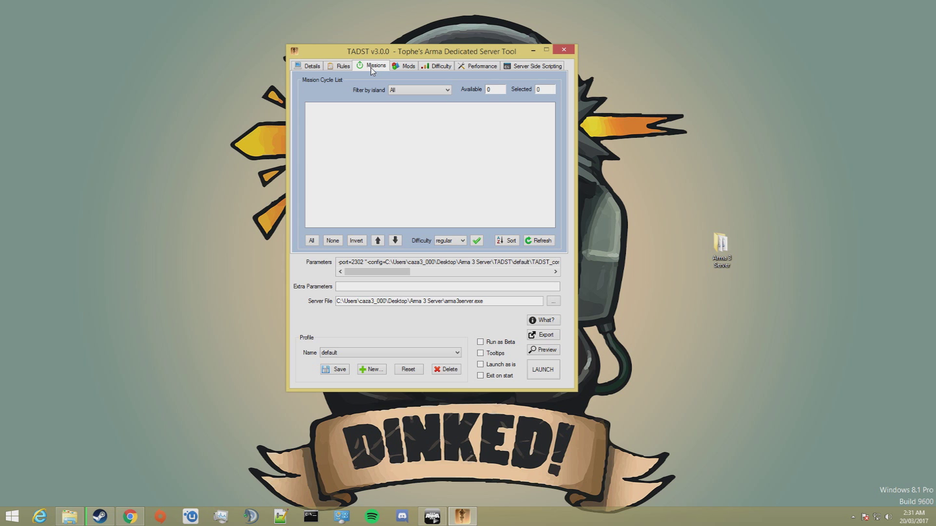
# Check that the mpmissions folder holds only a readme, then view TADST's Mods list.
pyautogui.click(70, 516)
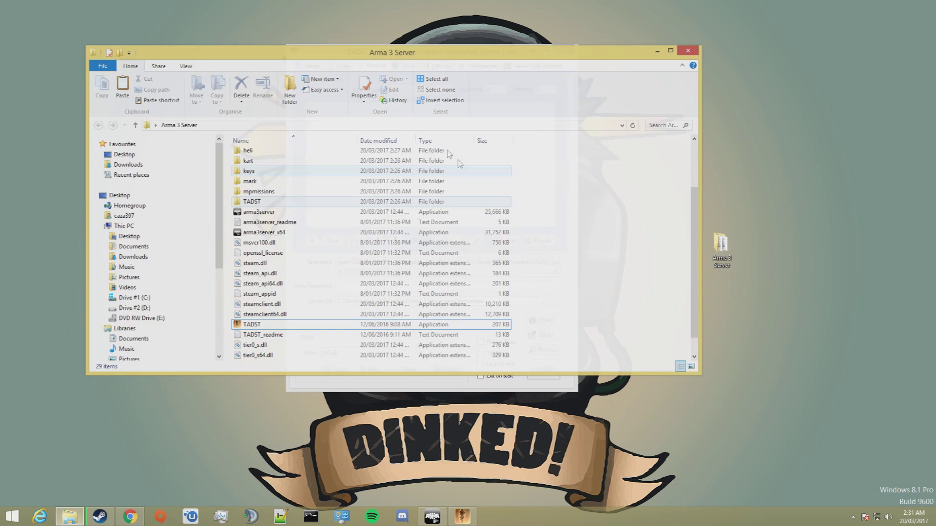
pyautogui.doubleClick(291, 193)
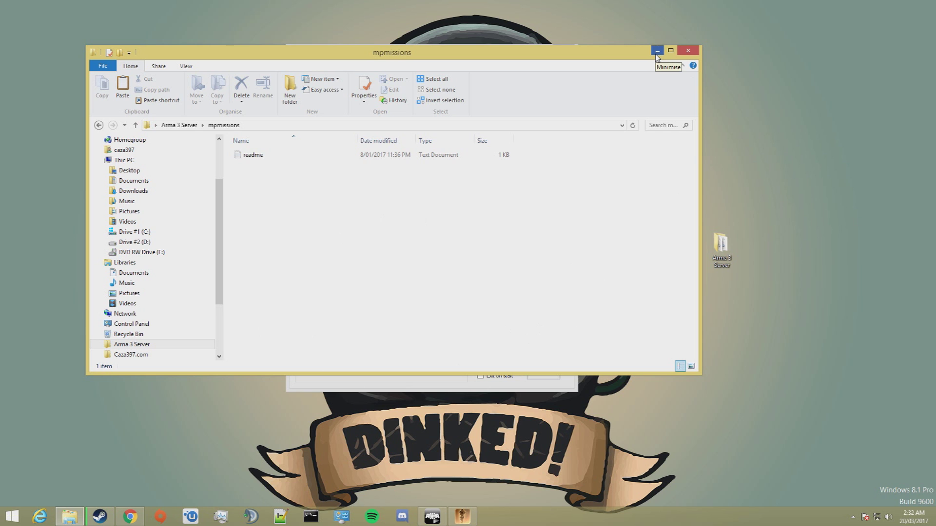
pyautogui.click(657, 51)
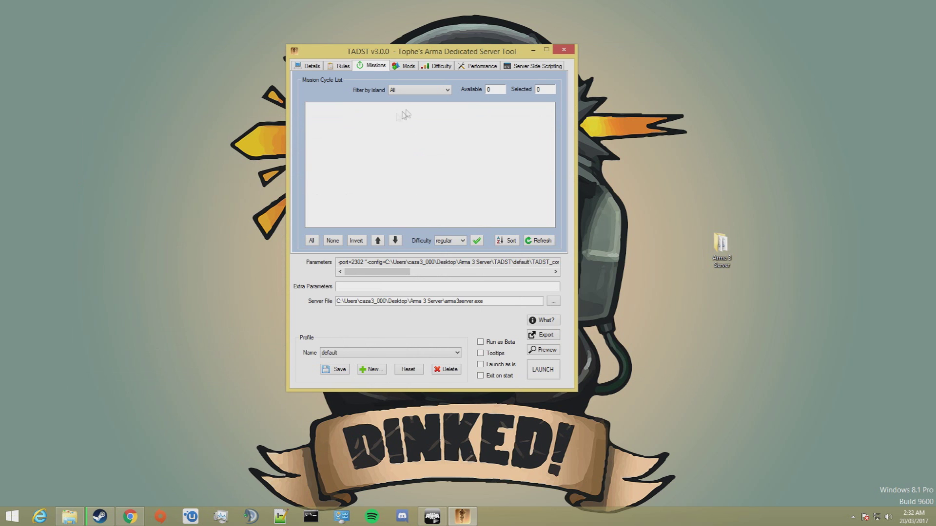
pyautogui.click(406, 67)
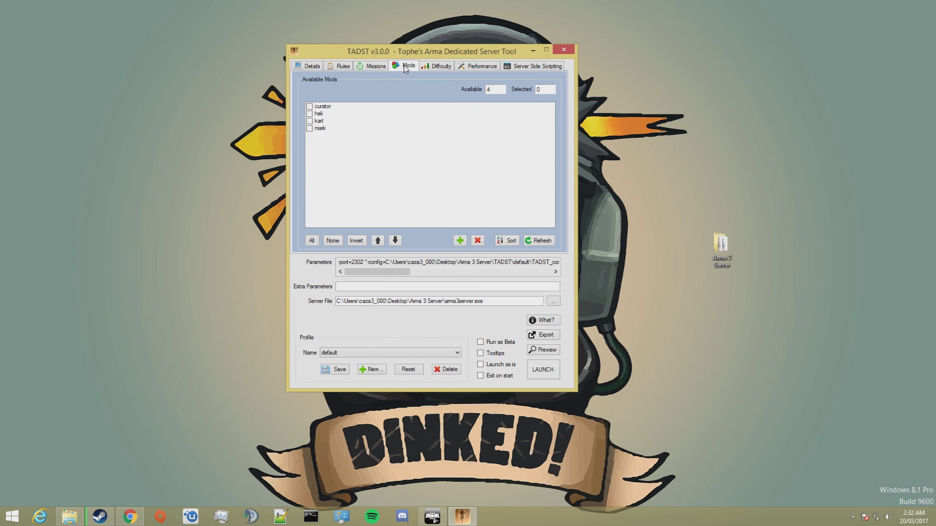
# Return Explorer to the Arma 3 Server folder and rearrange Explorer and TADST side by side.
pyautogui.click(81, 518)
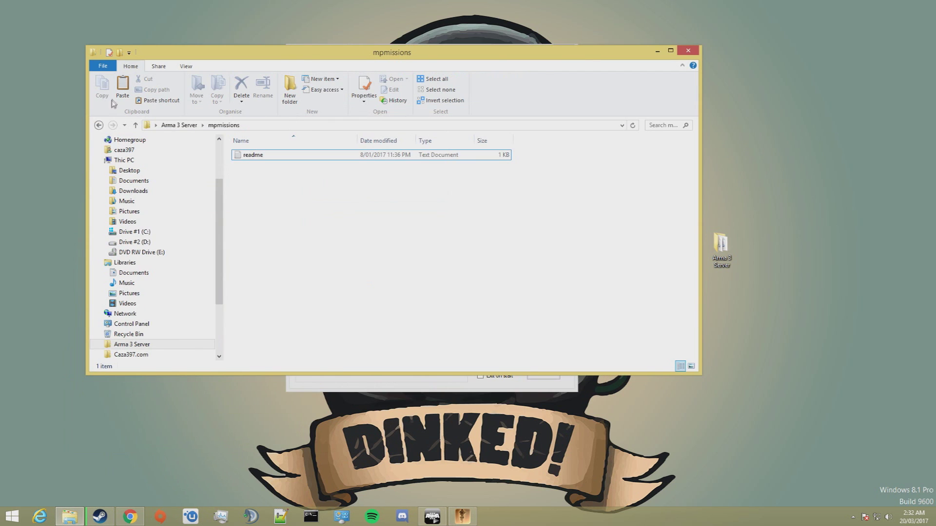
pyautogui.click(99, 125)
pyautogui.click(601, 227)
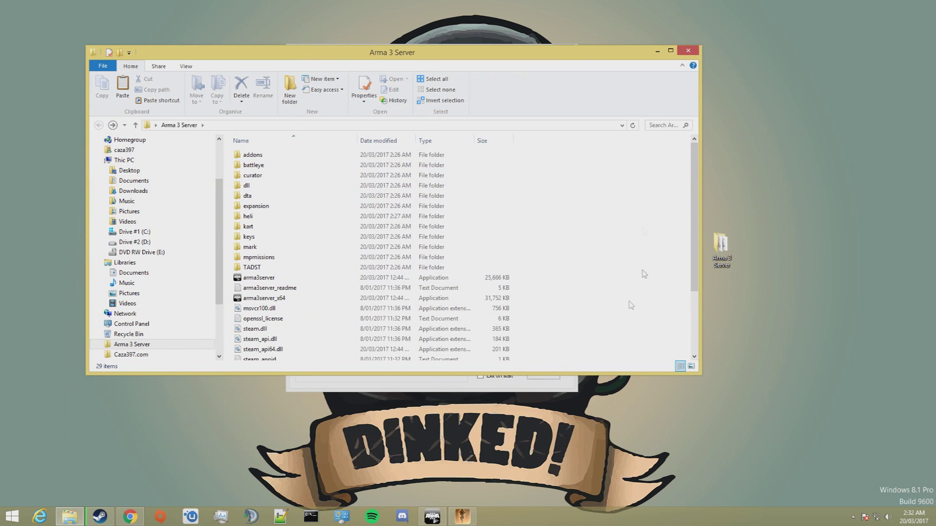
pyautogui.moveTo(562, 59); pyautogui.dragTo(715, 288)
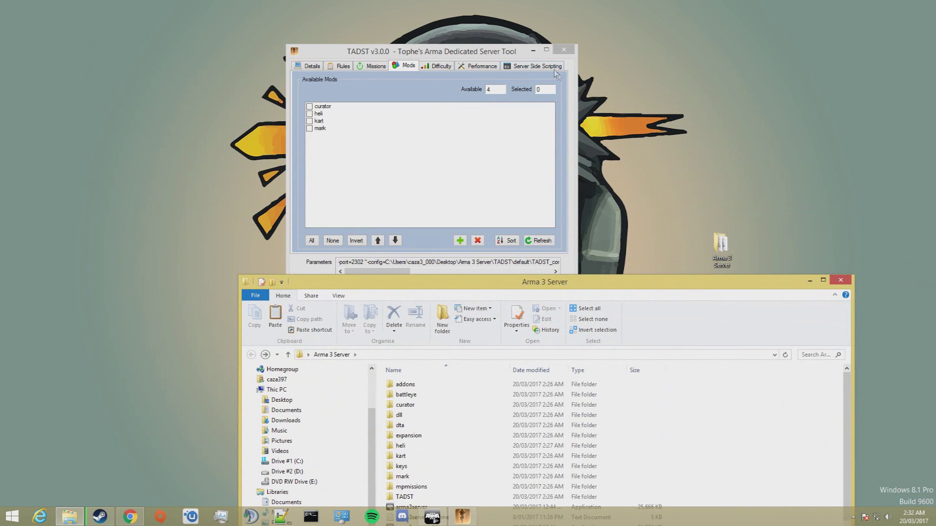
pyautogui.click(485, 62)
pyautogui.moveTo(485, 62); pyautogui.dragTo(522, 28)
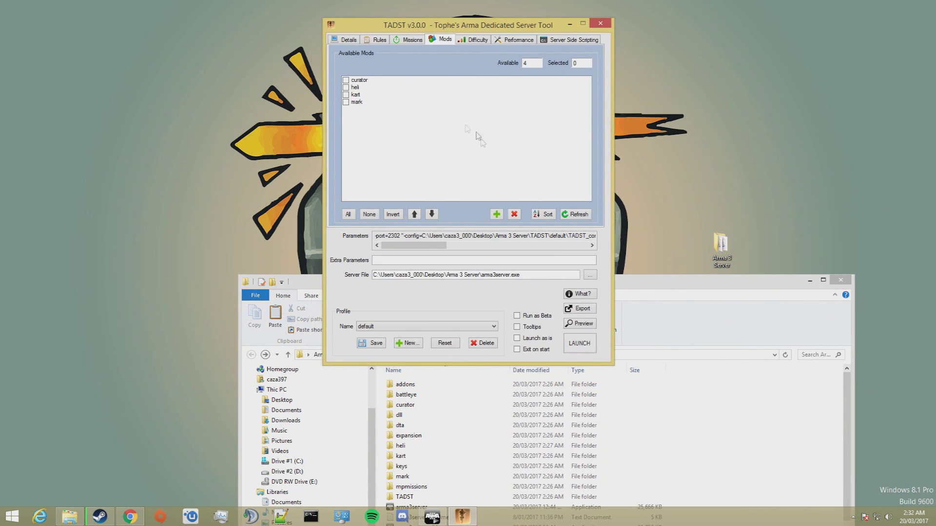
# Review the Difficulty and Performance settings, including View Distance 2000.
pyautogui.click(474, 44)
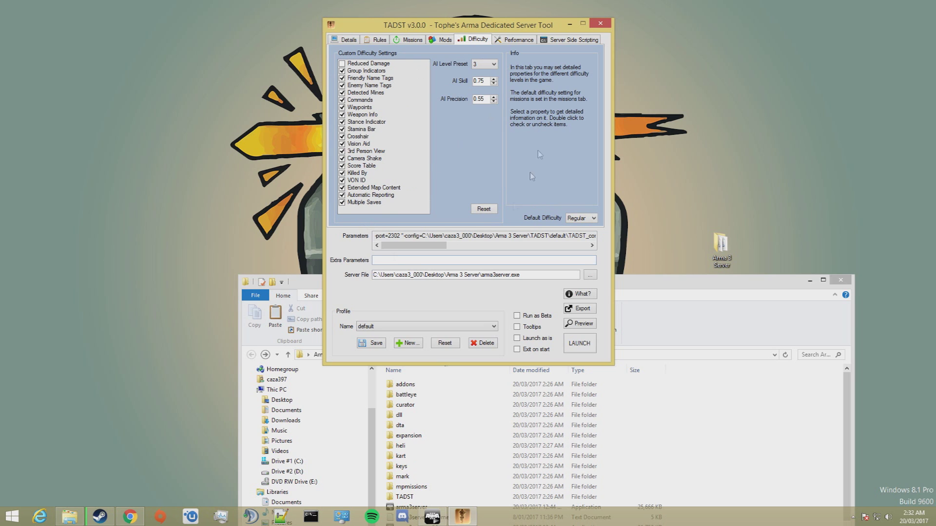
pyautogui.click(517, 41)
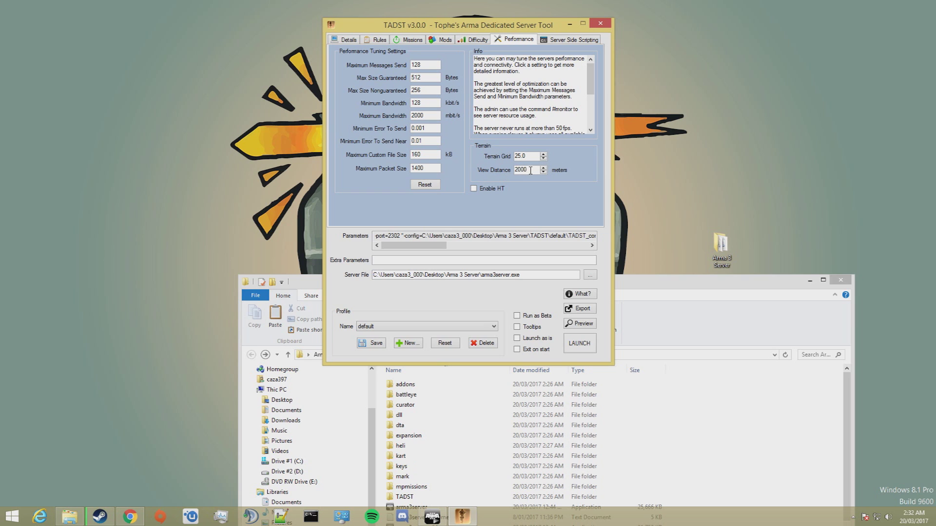
pyautogui.moveTo(528, 170); pyautogui.dragTo(490, 171)
pyautogui.click(569, 41)
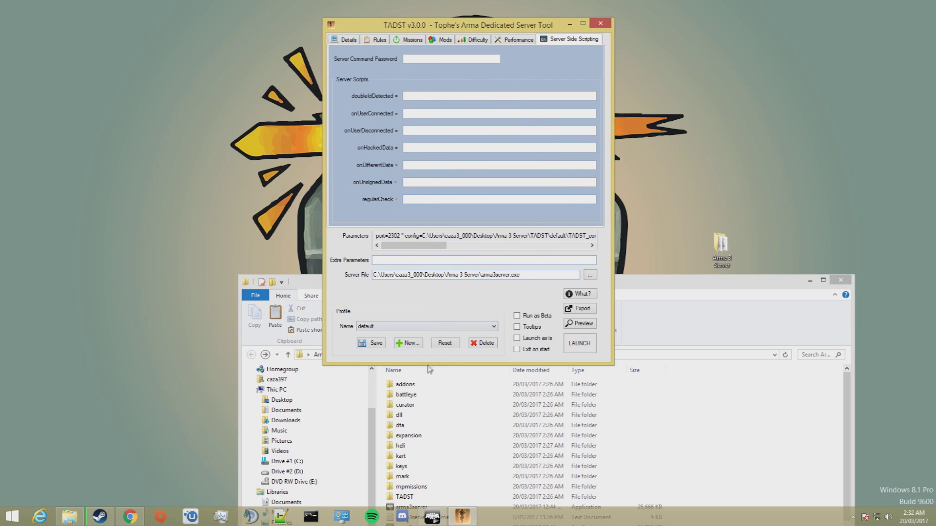
# Save the default profile, confirming the prompt, then launch the Arma 3 dedicated server from Details.
pyautogui.click(379, 343)
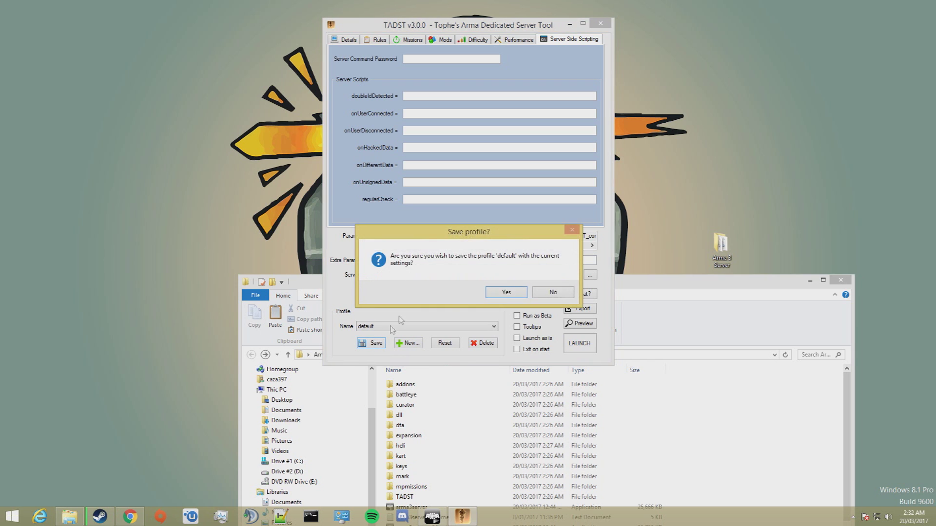
pyautogui.click(507, 294)
pyautogui.click(348, 38)
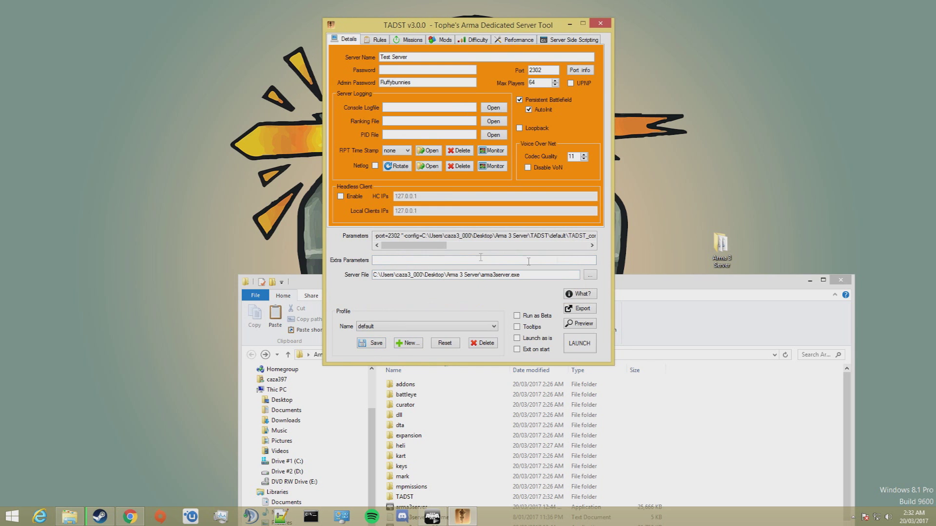
pyautogui.click(578, 344)
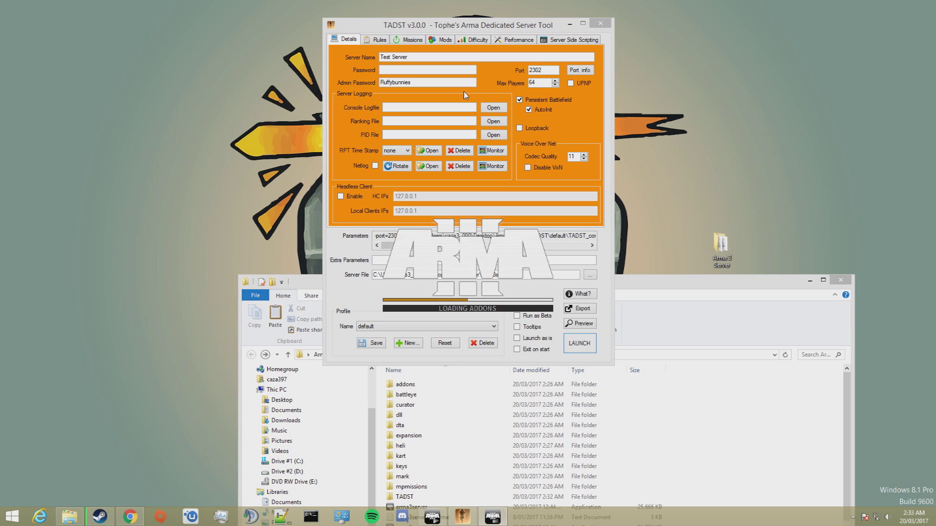
# Close the server folder window, move the console into view, and check the Missions and Details tabs.
pyautogui.click(771, 287)
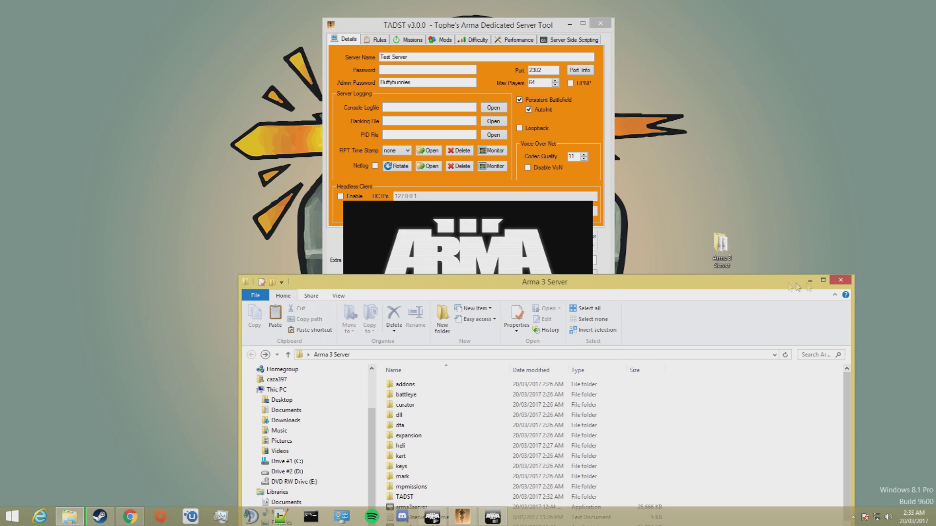
pyautogui.click(842, 283)
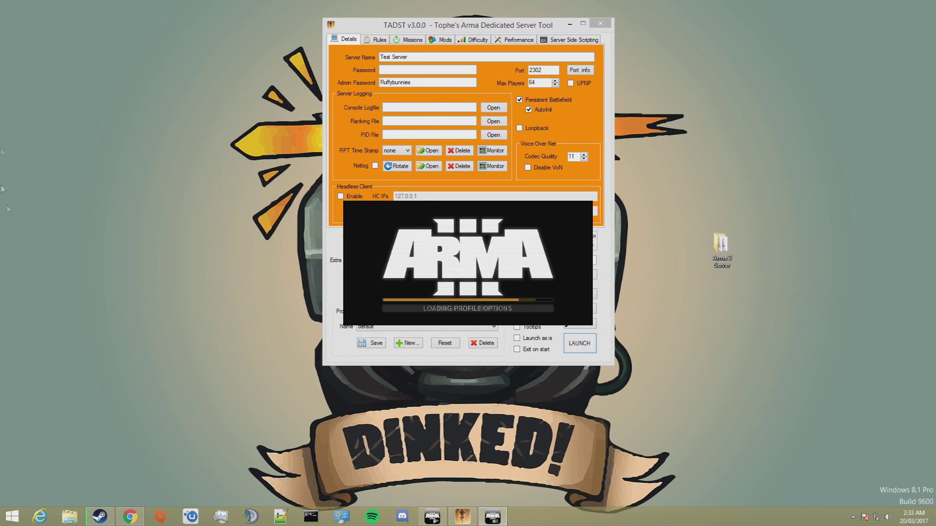
pyautogui.moveTo(66, 14); pyautogui.dragTo(139, 85)
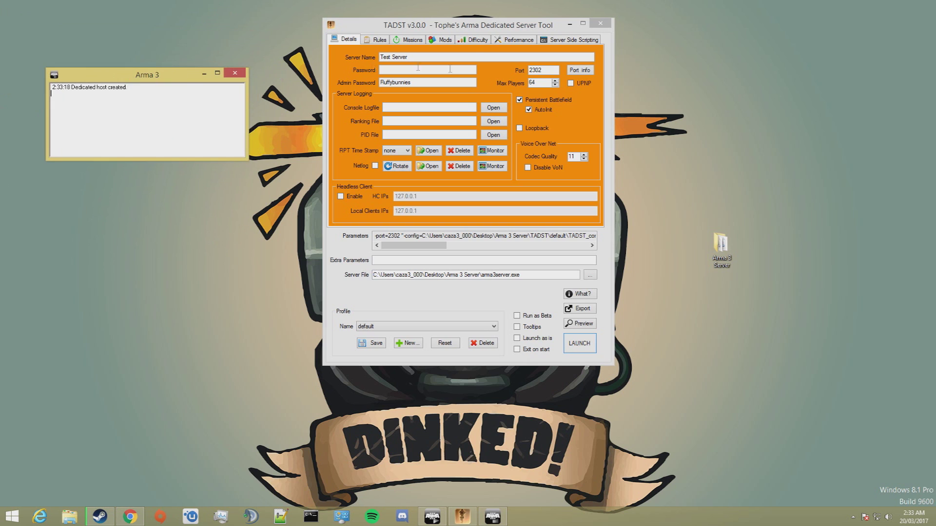
pyautogui.click(416, 43)
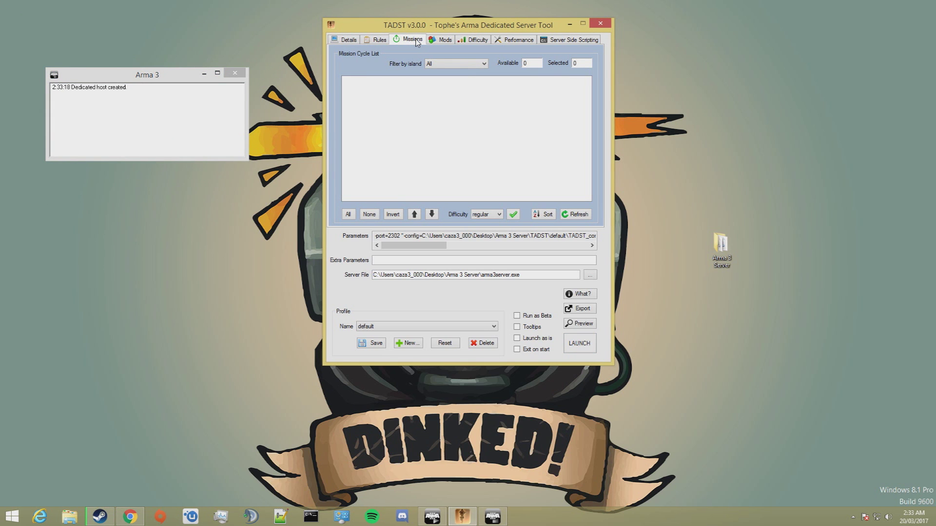
pyautogui.click(344, 41)
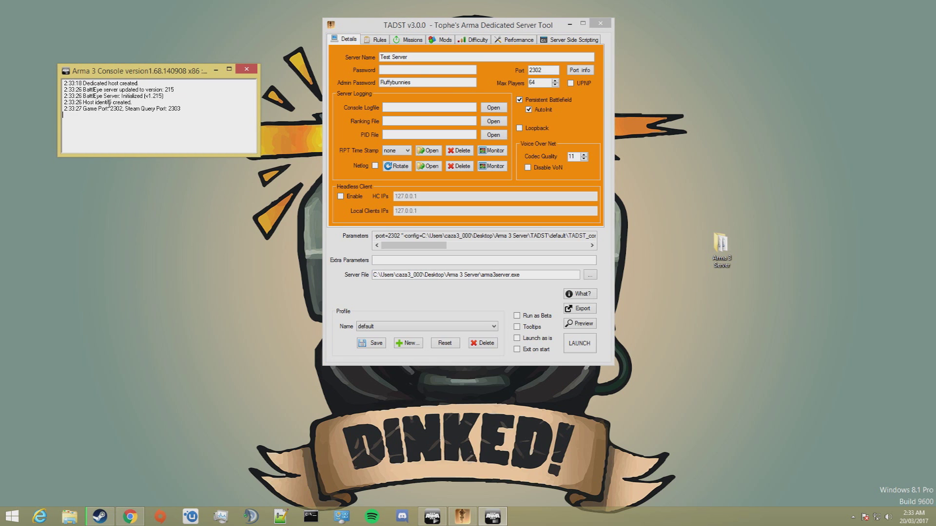
# Highlight the console's Host identity created line and the game port 2302 line to confirm them.
pyautogui.moveTo(131, 102); pyautogui.dragTo(62, 100)
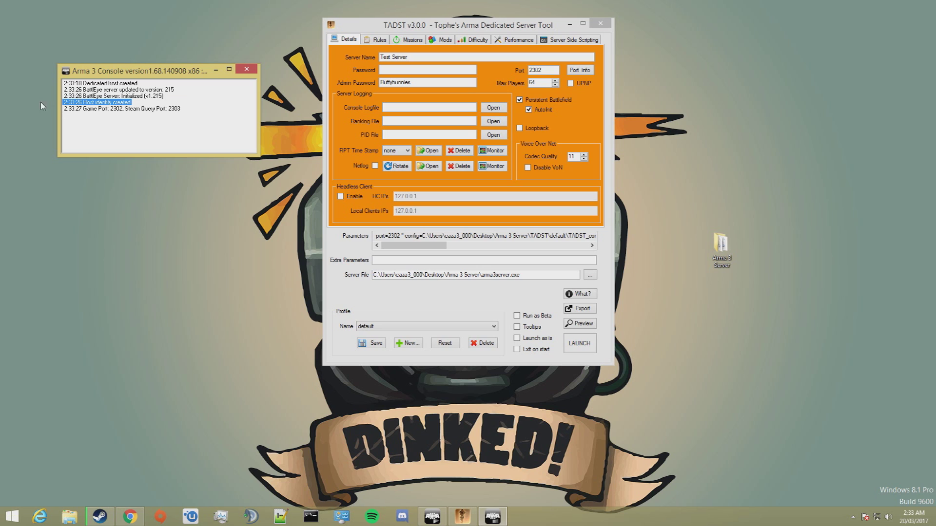
pyautogui.click(110, 119)
pyautogui.moveTo(193, 110); pyautogui.dragTo(34, 107)
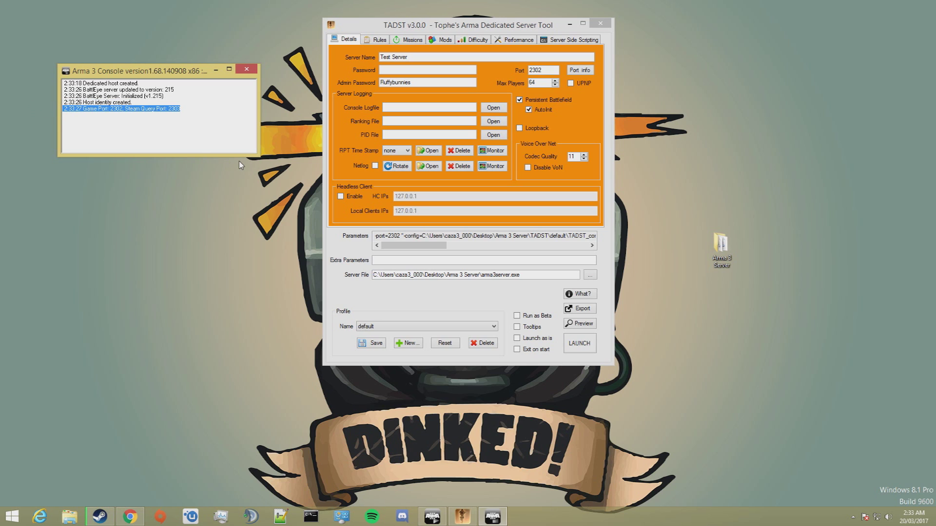
pyautogui.click(198, 127)
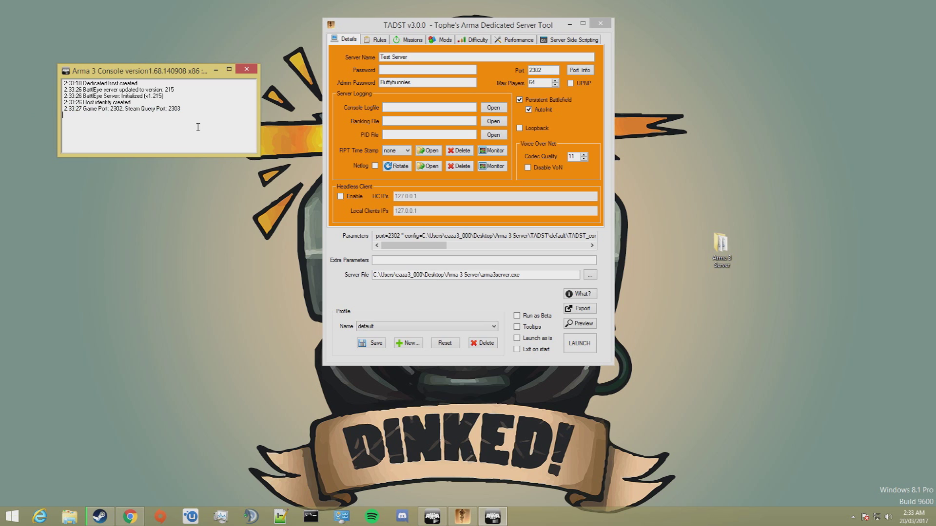